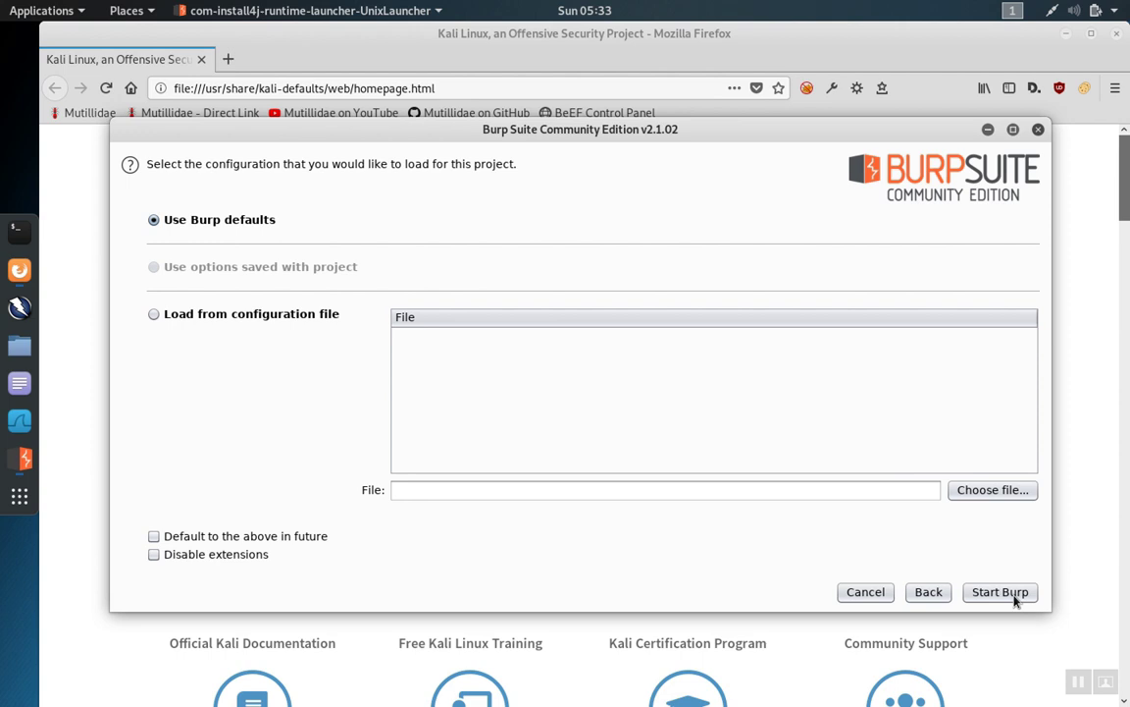
Start Burp Suite with its default configuration and open the bookmarked Mutillidae site in Firefox.
{"action": "left_click", "coordinate": [1015, 598]}
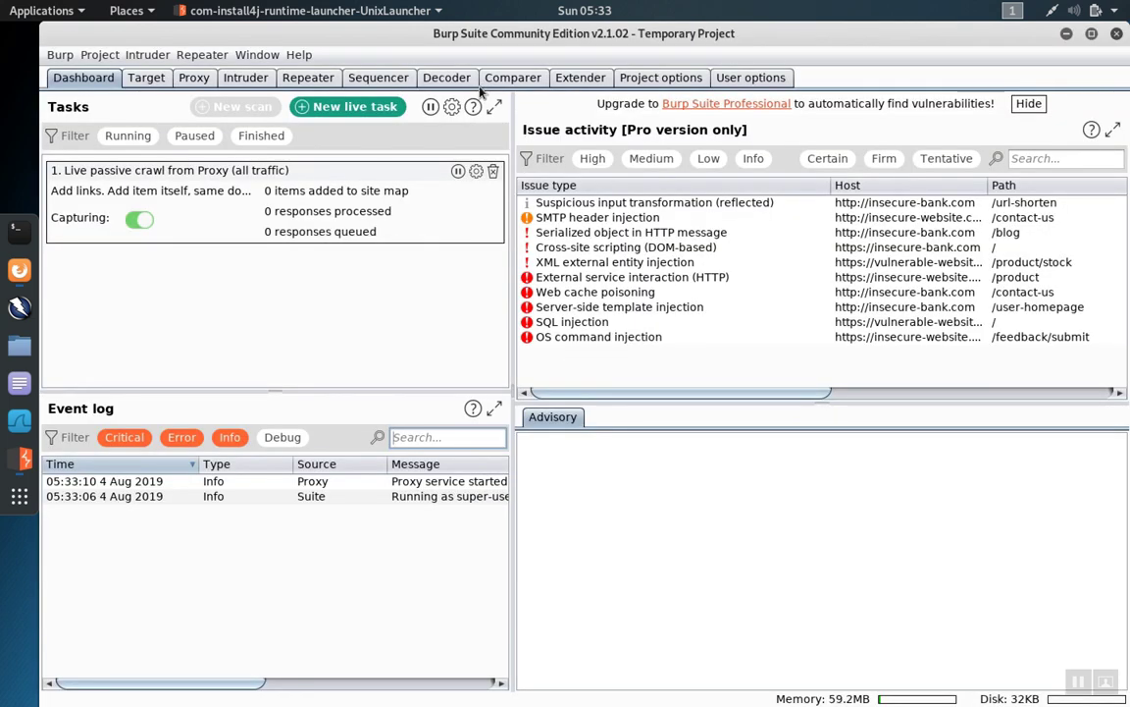
{"action": "key", "text": "alt+Tab"}
{"action": "left_click", "coordinate": [479, 88]}
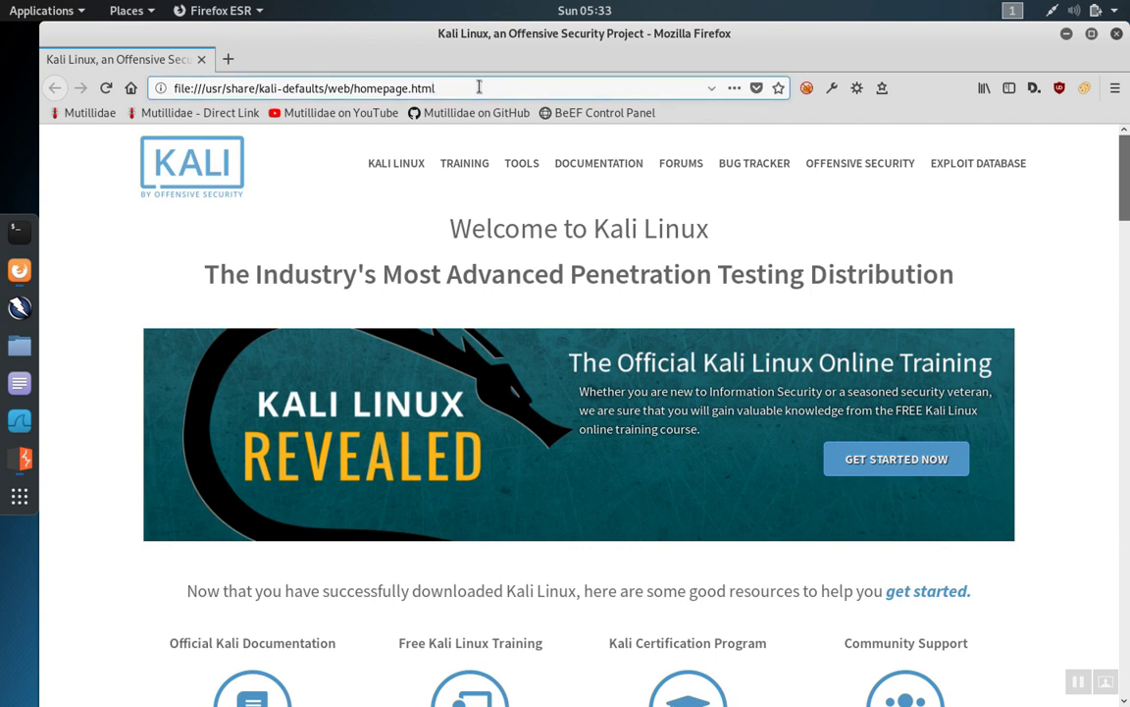
{"action": "left_click", "coordinate": [84, 115]}
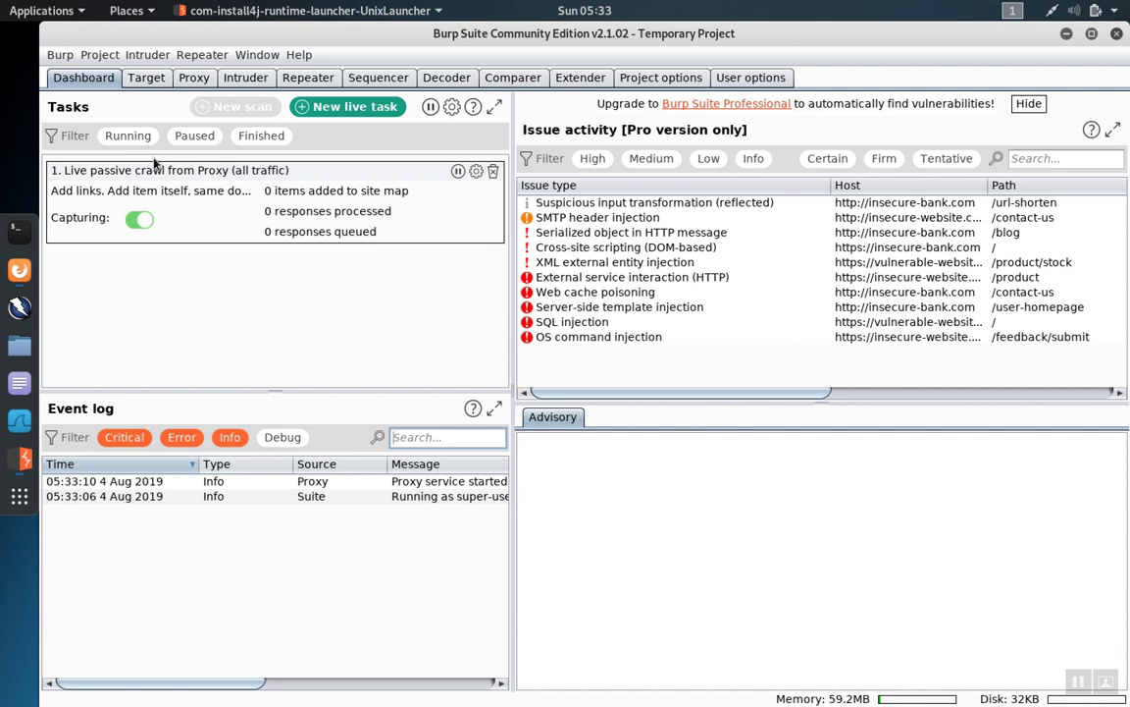
In Burp Suite, examine the proxy listener's interface address and port in the proxy options.
{"action": "left_click", "coordinate": [193, 81]}
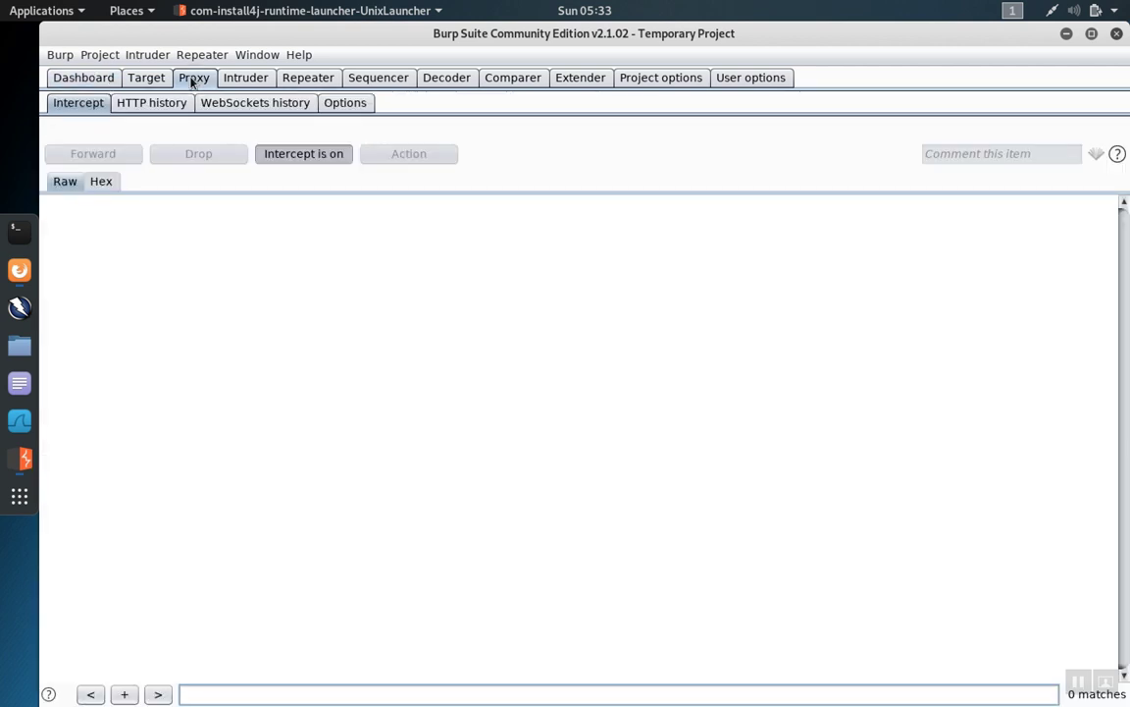
{"action": "left_click", "coordinate": [349, 110]}
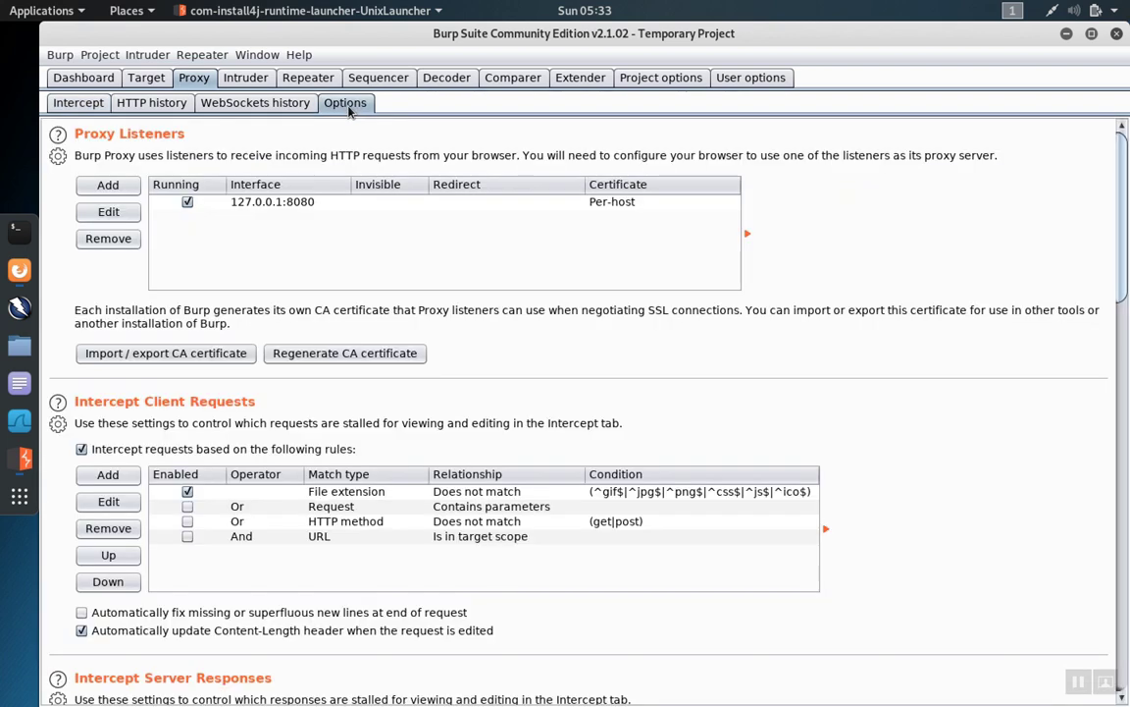
{"action": "left_click", "coordinate": [282, 205]}
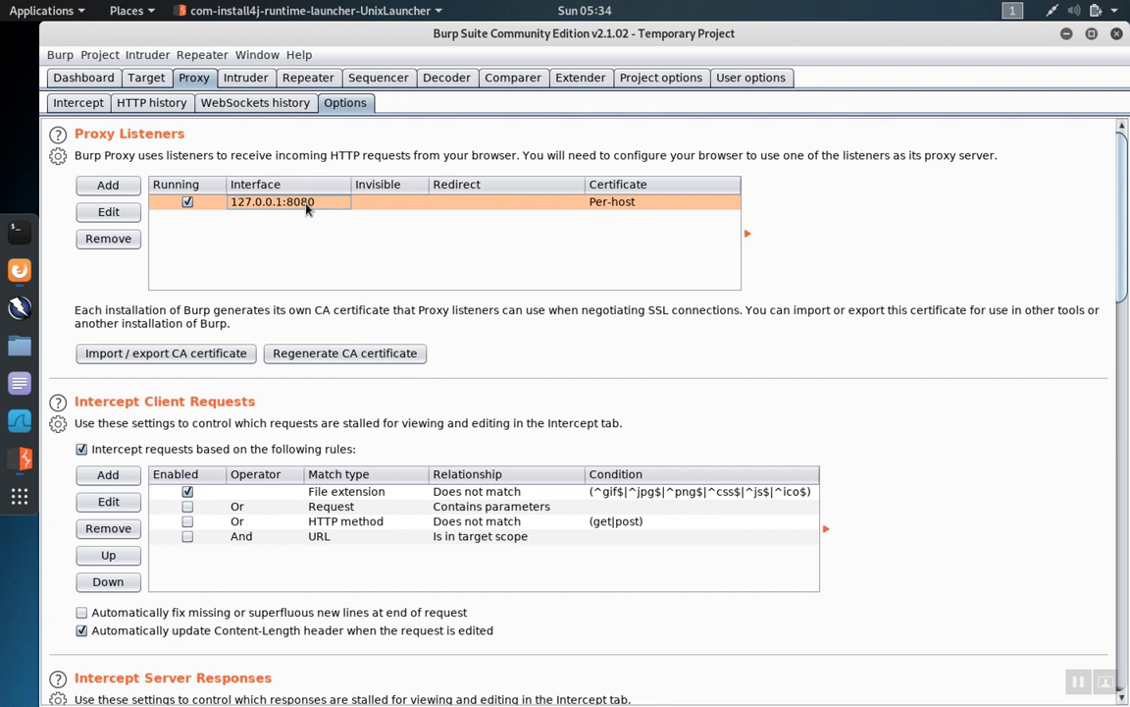
Switch to Firefox and open the network proxy connection settings in its preferences.
{"action": "key", "text": "alt+Tab"}
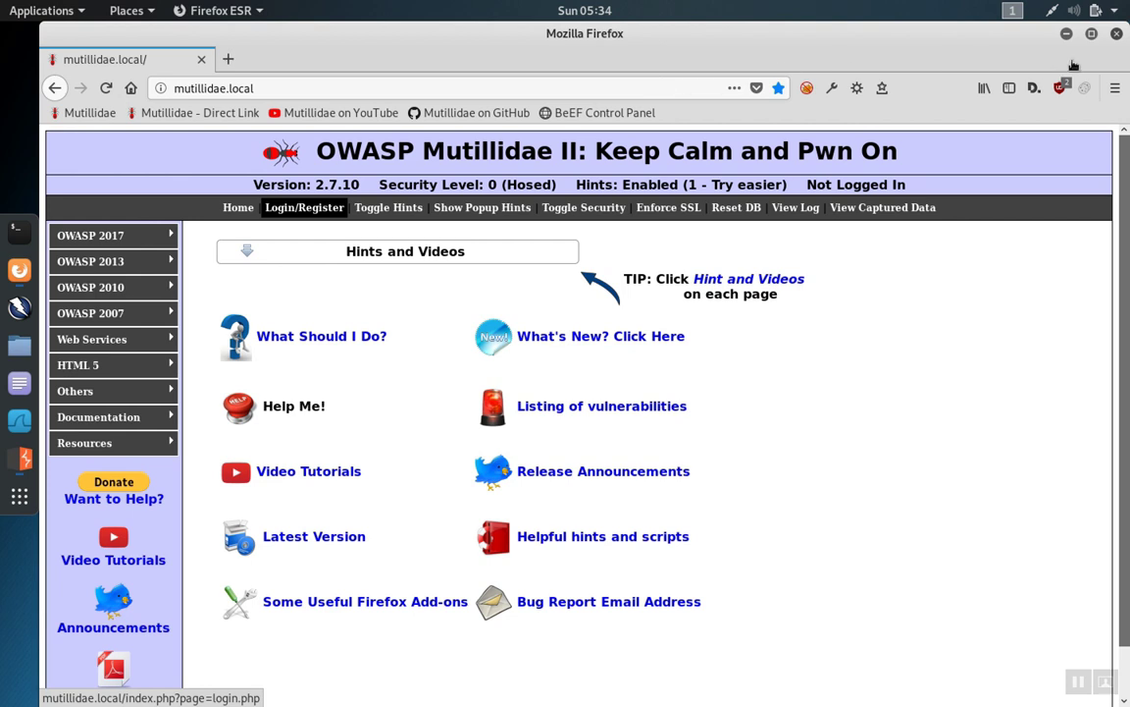
{"action": "left_click", "coordinate": [1116, 88]}
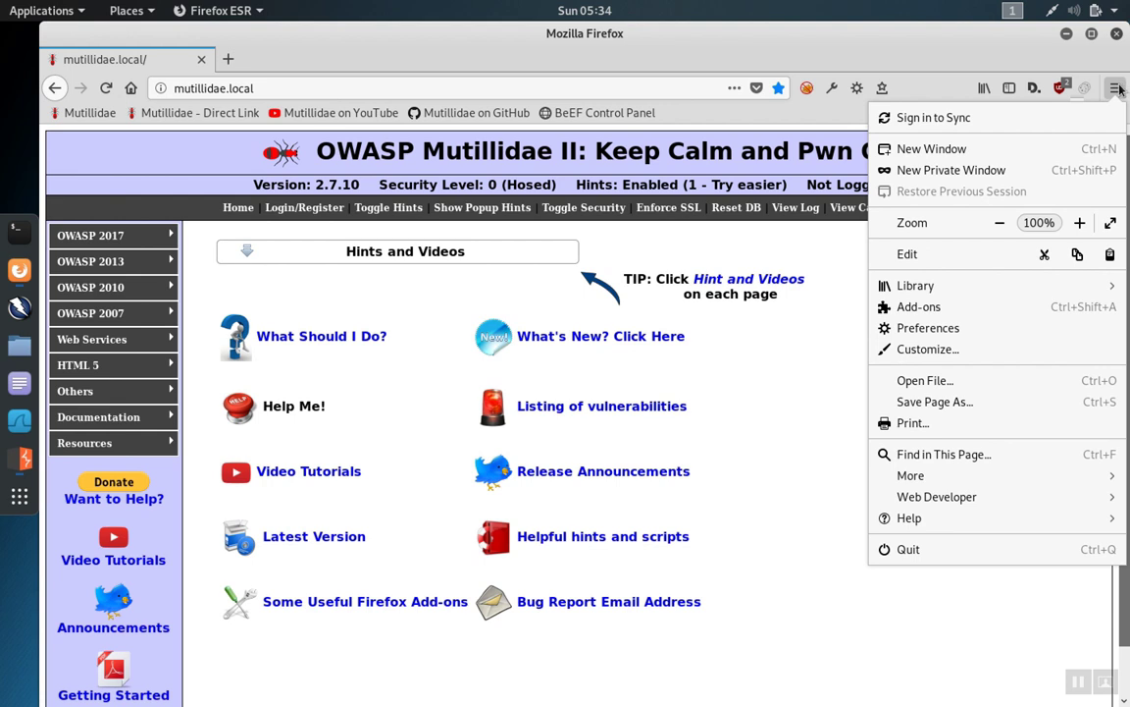
{"action": "left_click", "coordinate": [921, 333]}
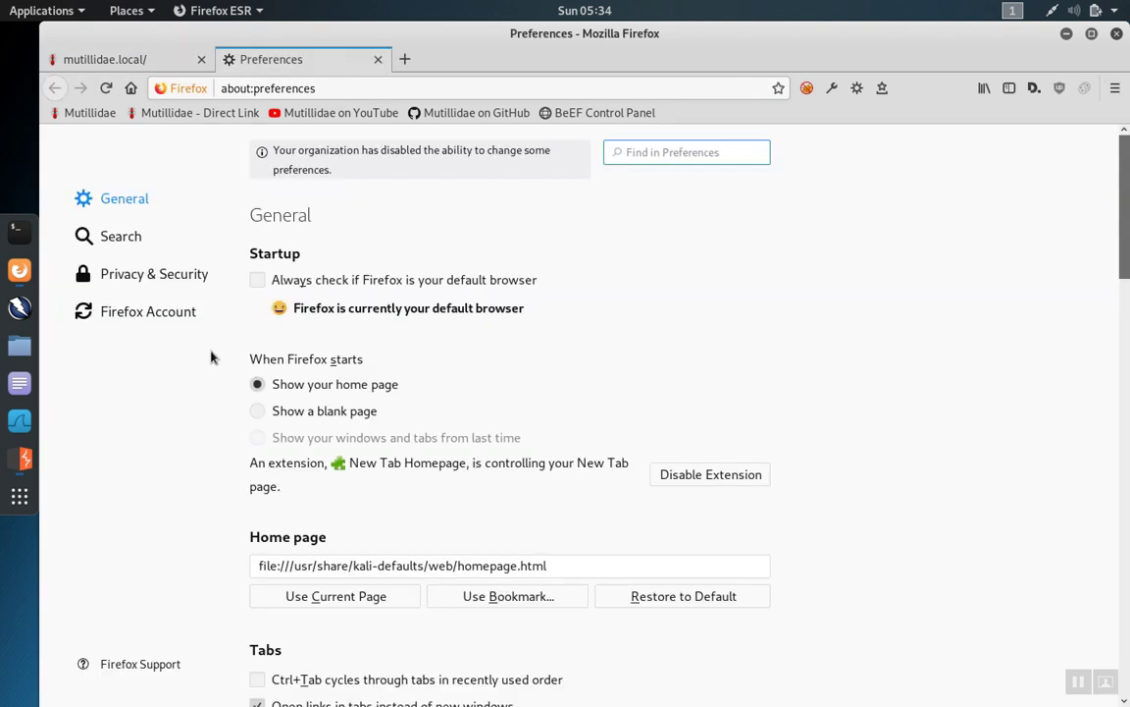
{"action": "scroll", "coordinate": [383, 397], "scroll_direction": "down", "scroll_amount": 10}
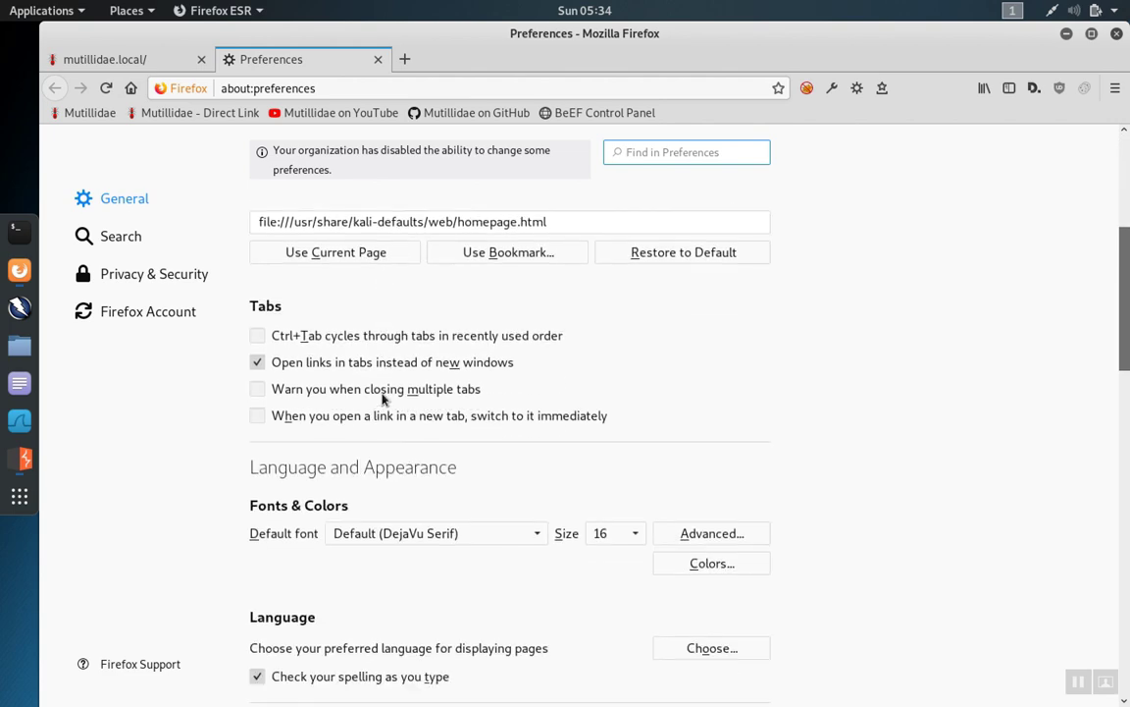
{"action": "scroll", "coordinate": [383, 397], "scroll_direction": "down", "scroll_amount": 15}
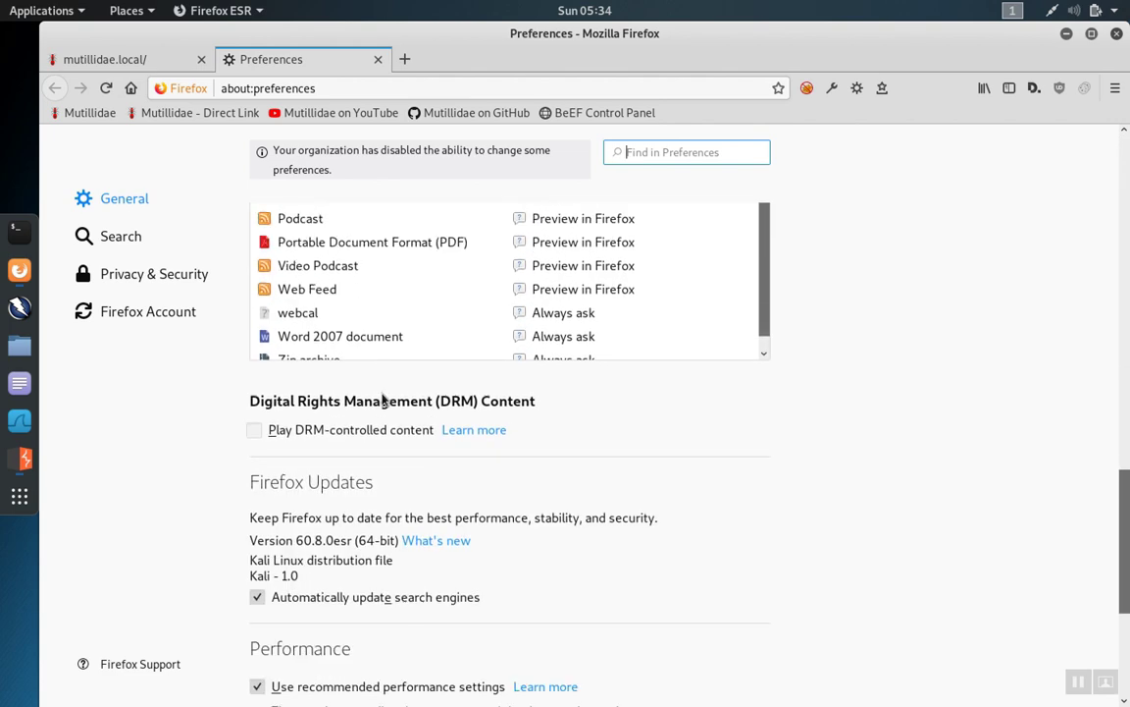
{"action": "scroll", "coordinate": [383, 397], "scroll_direction": "down", "scroll_amount": 2}
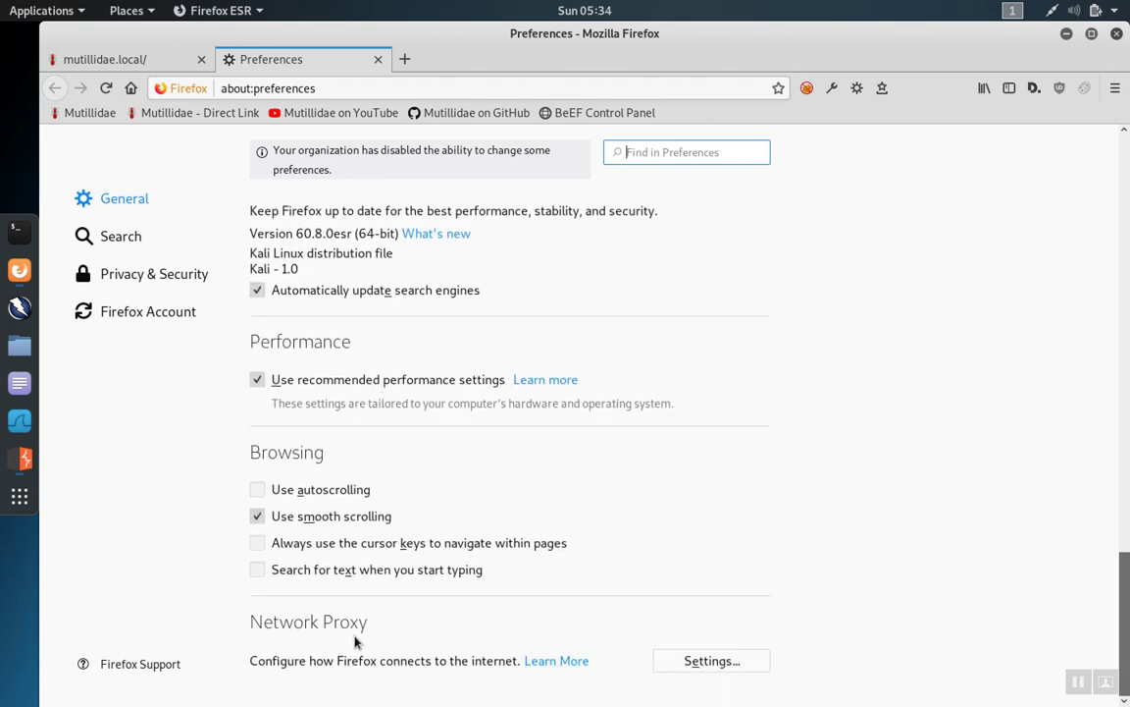
{"action": "left_click", "coordinate": [700, 663]}
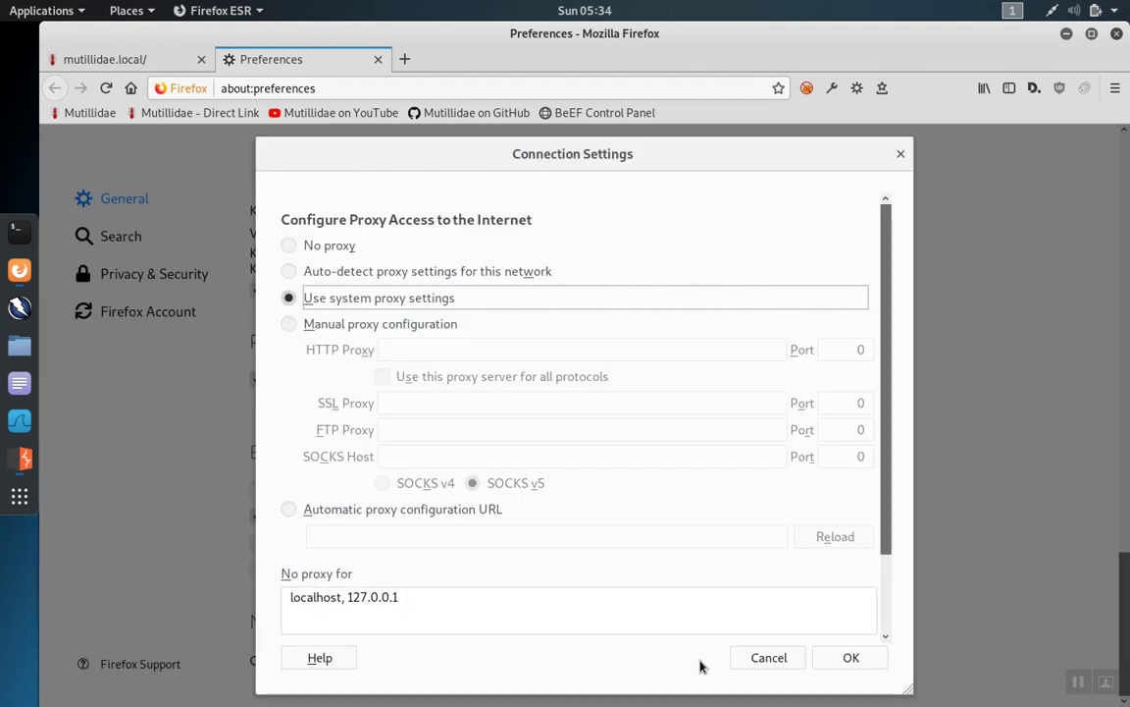
Configure a manual HTTP proxy of 127.0.0.1 on port 8080, use it for all protocols, and save the connection settings.
{"action": "left_click", "coordinate": [289, 325]}
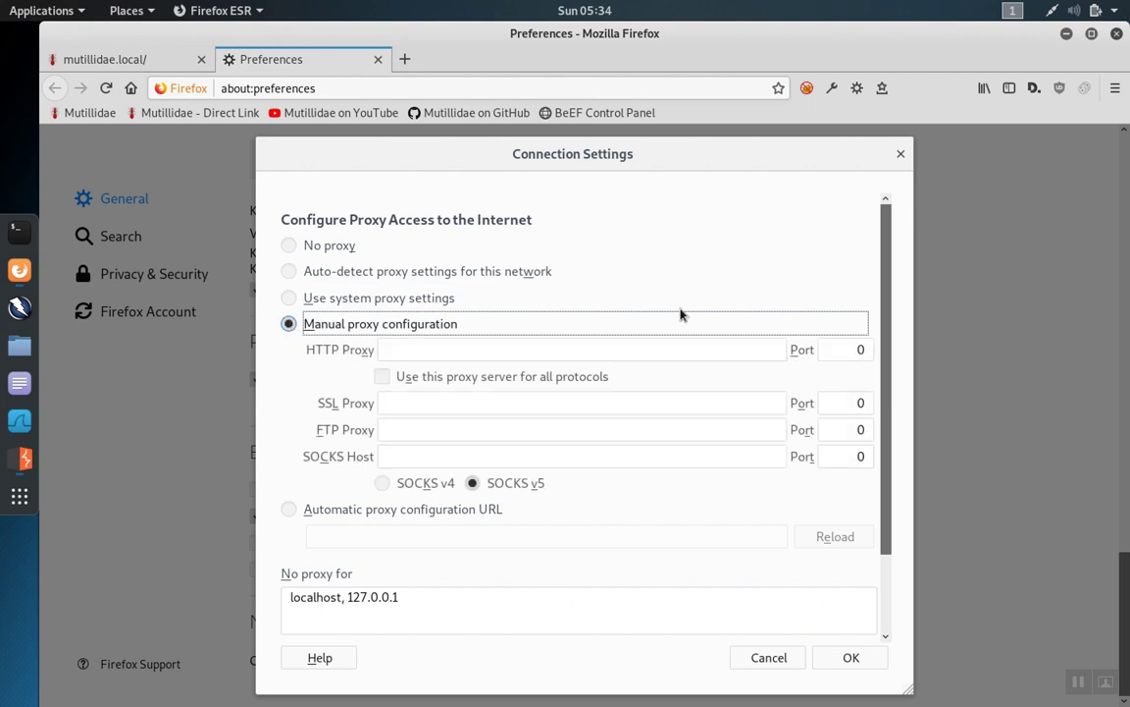
{"action": "left_click", "coordinate": [668, 351]}
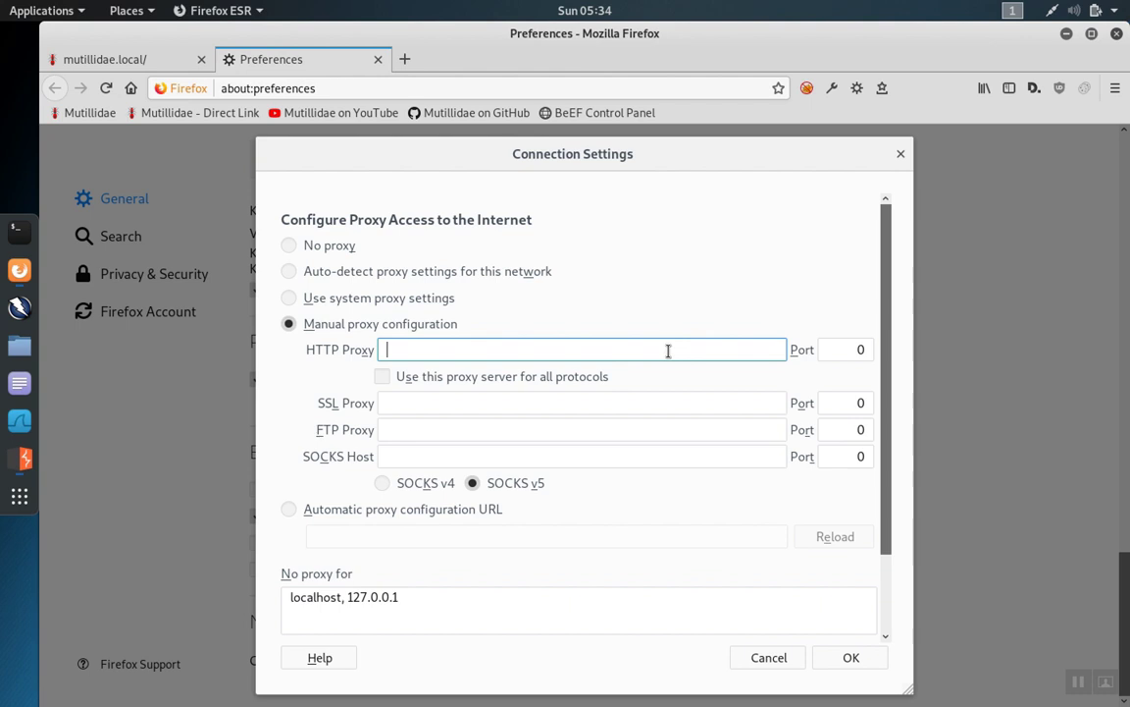
{"action": "key", "text": "alt+Tab"}
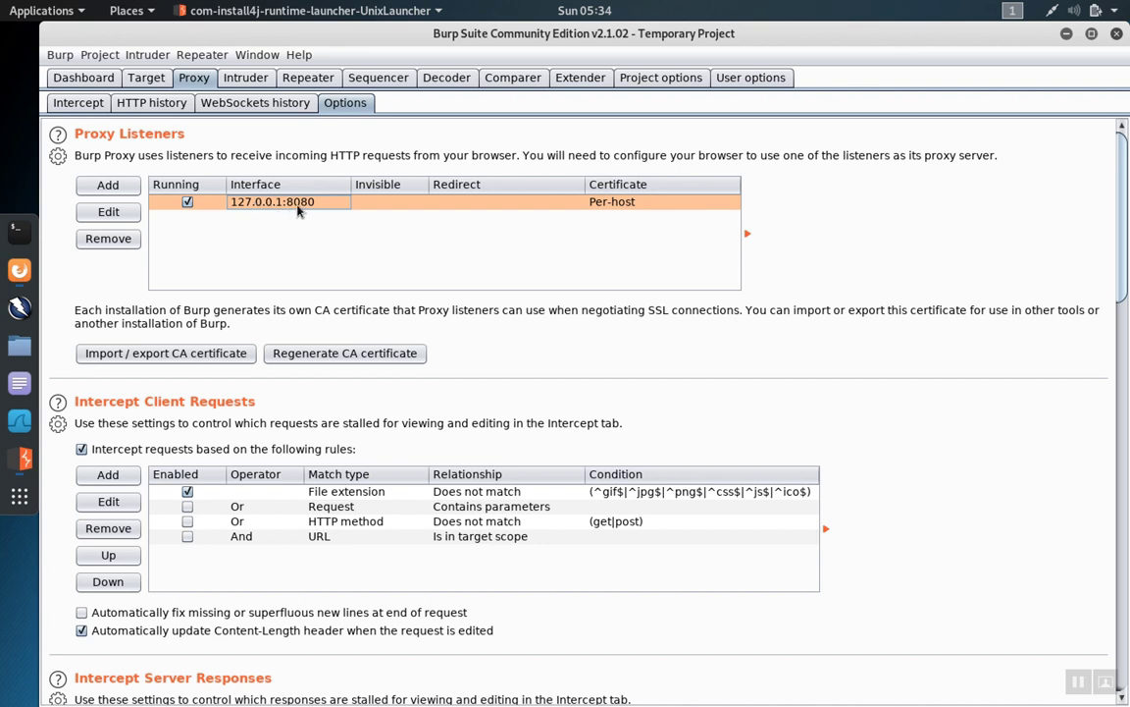
{"action": "key", "text": "alt+Tab"}
{"action": "type", "text": "127.0.0.1"}
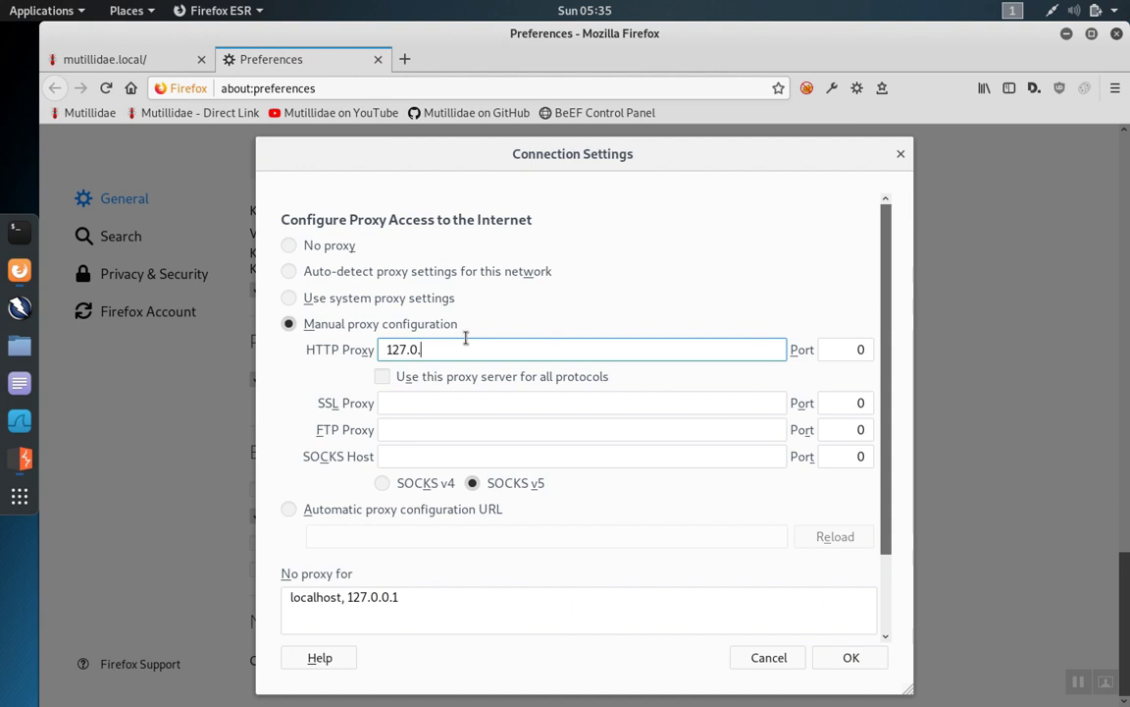
{"action": "double_click", "coordinate": [860, 350]}
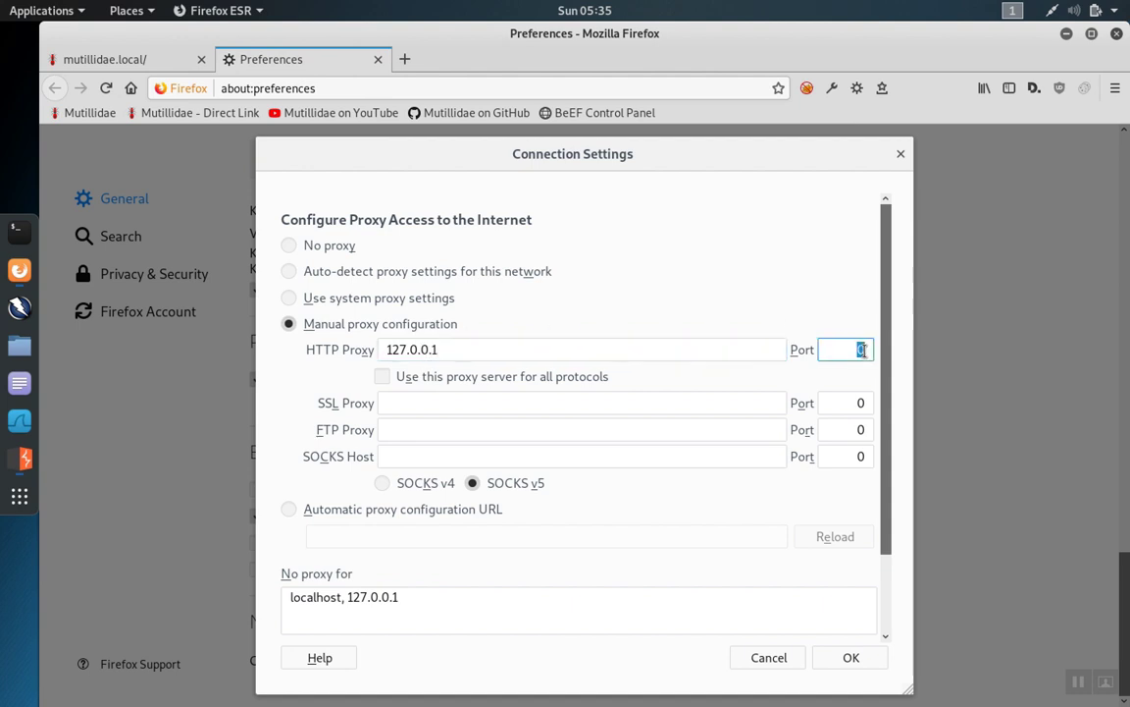
{"action": "type", "text": "8080"}
{"action": "left_click", "coordinate": [382, 379]}
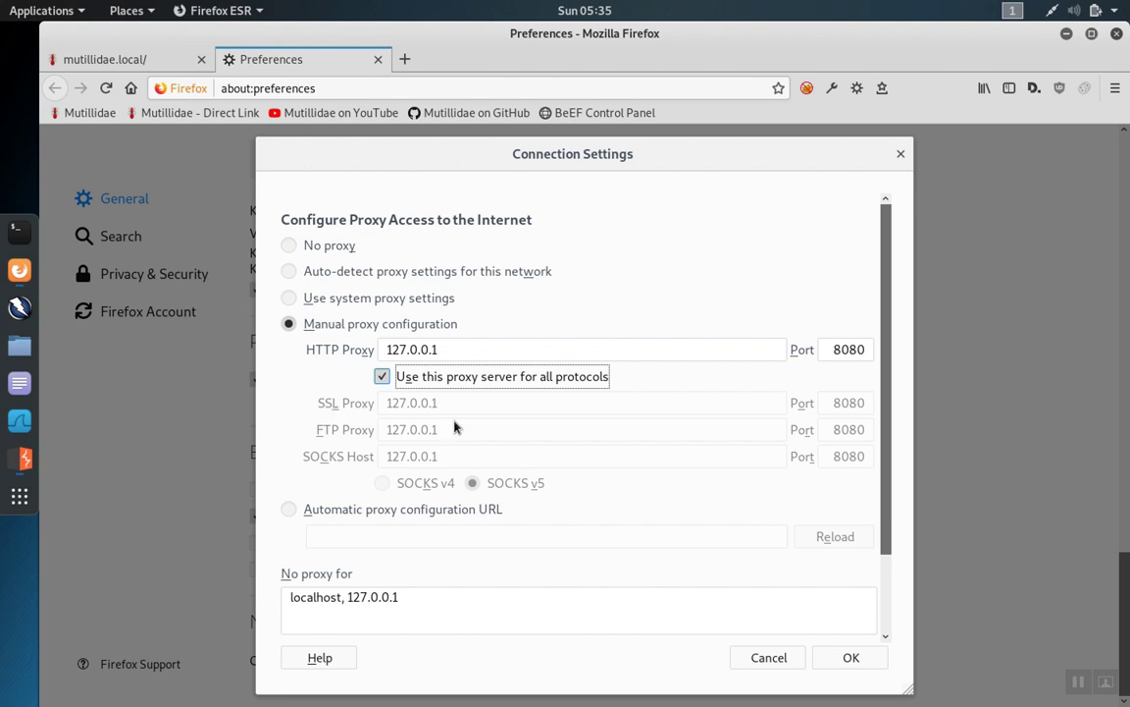
{"action": "left_click", "coordinate": [851, 657]}
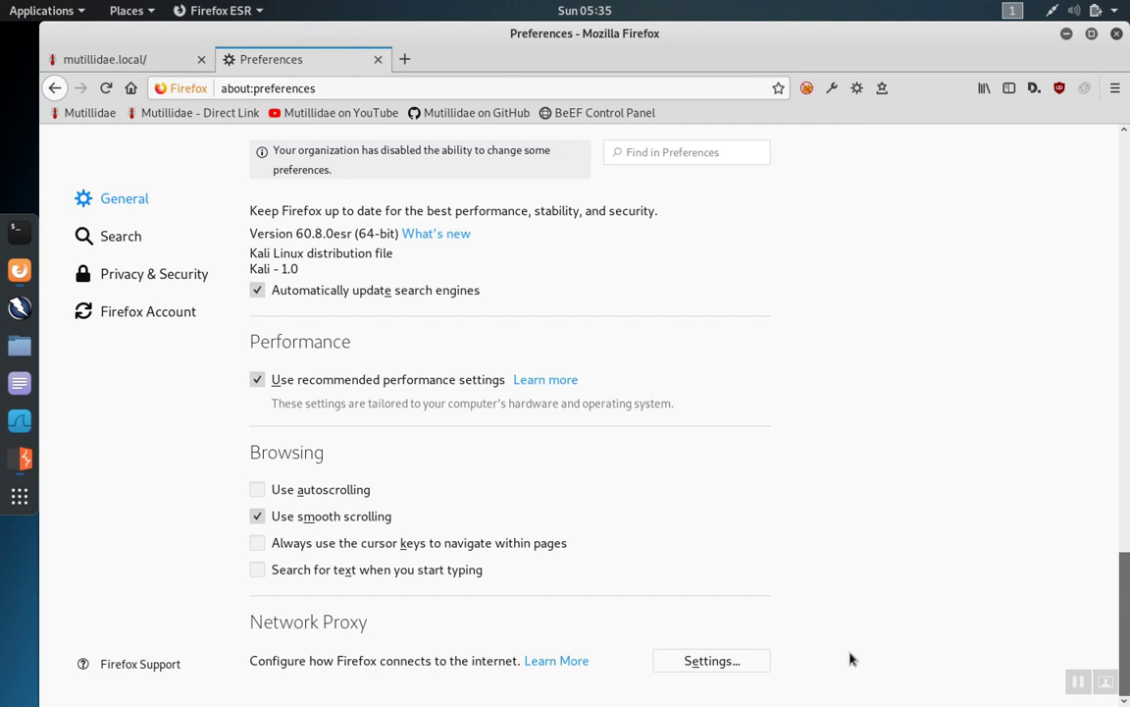
Close the preferences, request the bookmarked Mutillidae site again through the proxy, and return to Burp Suite.
{"action": "left_click", "coordinate": [379, 61]}
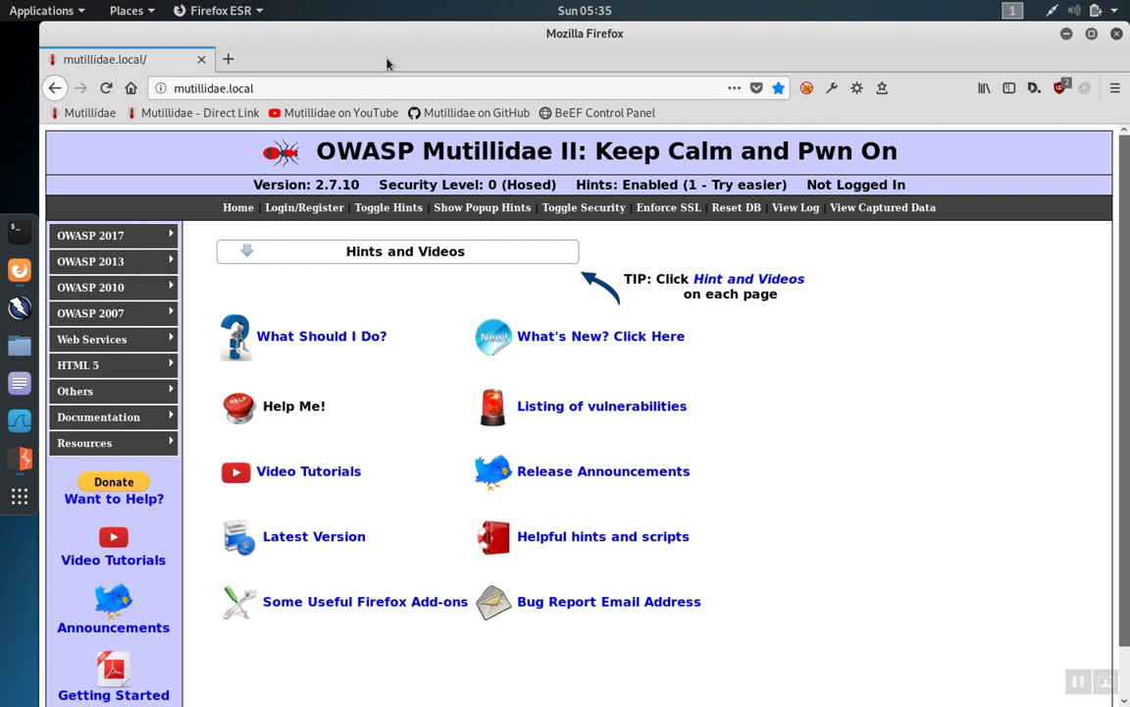
{"action": "left_click", "coordinate": [90, 115]}
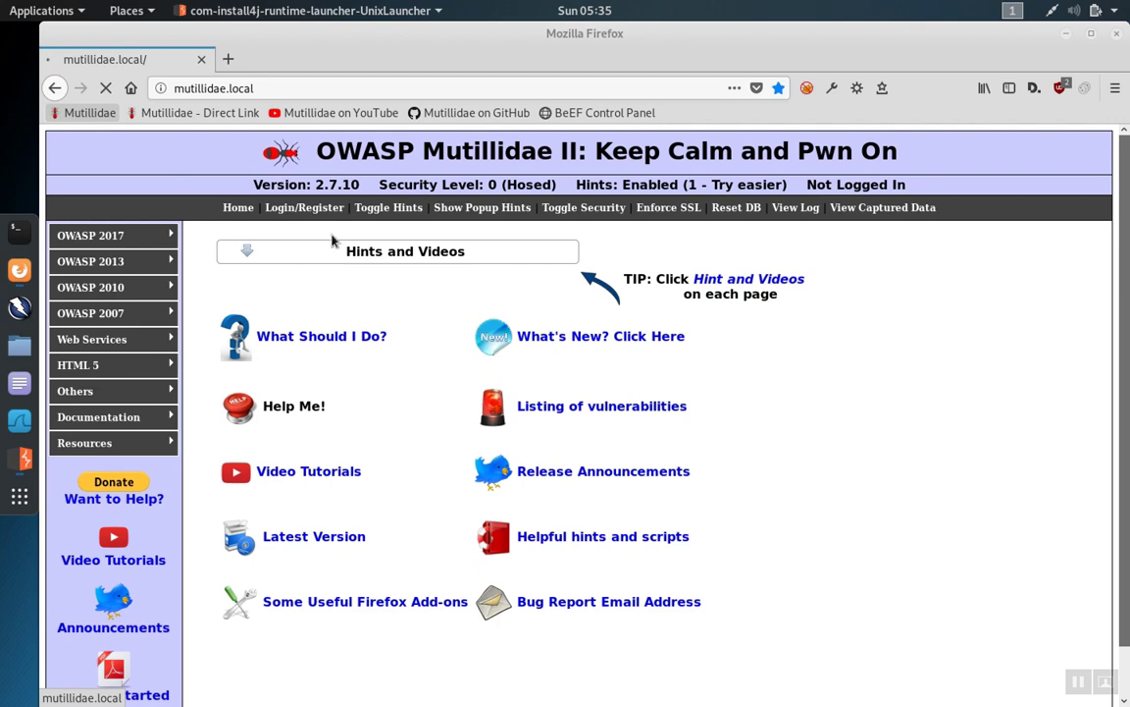
{"action": "key", "text": "alt+Tab"}
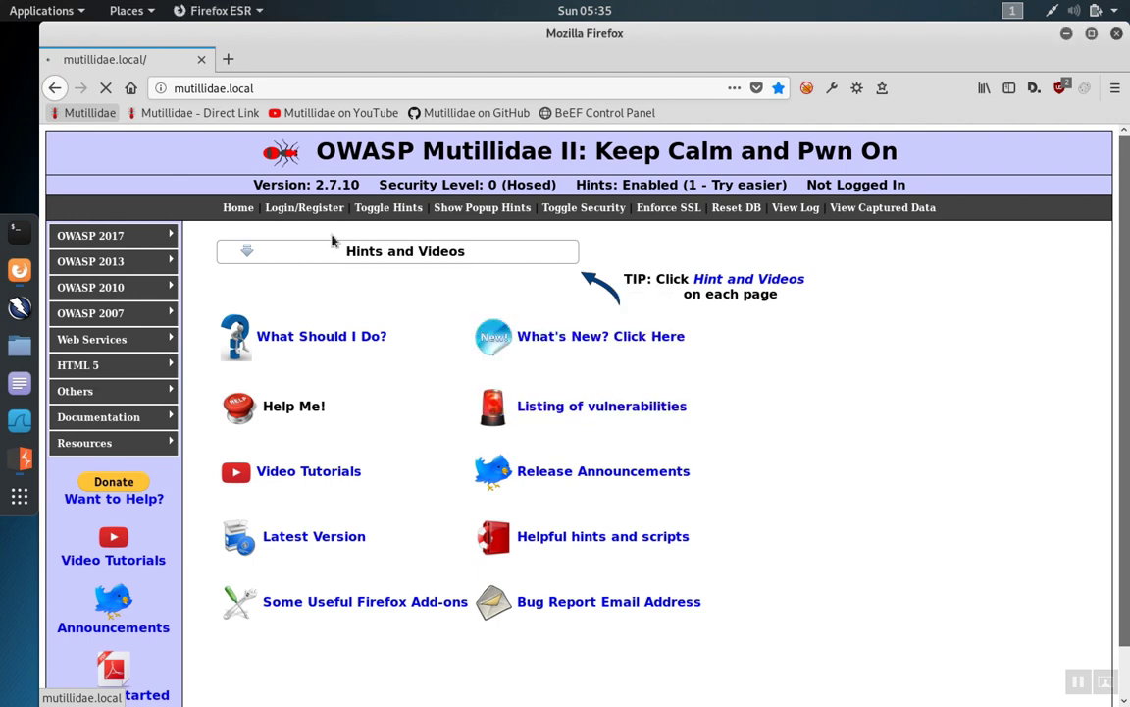
{"action": "key", "text": "alt+Tab"}
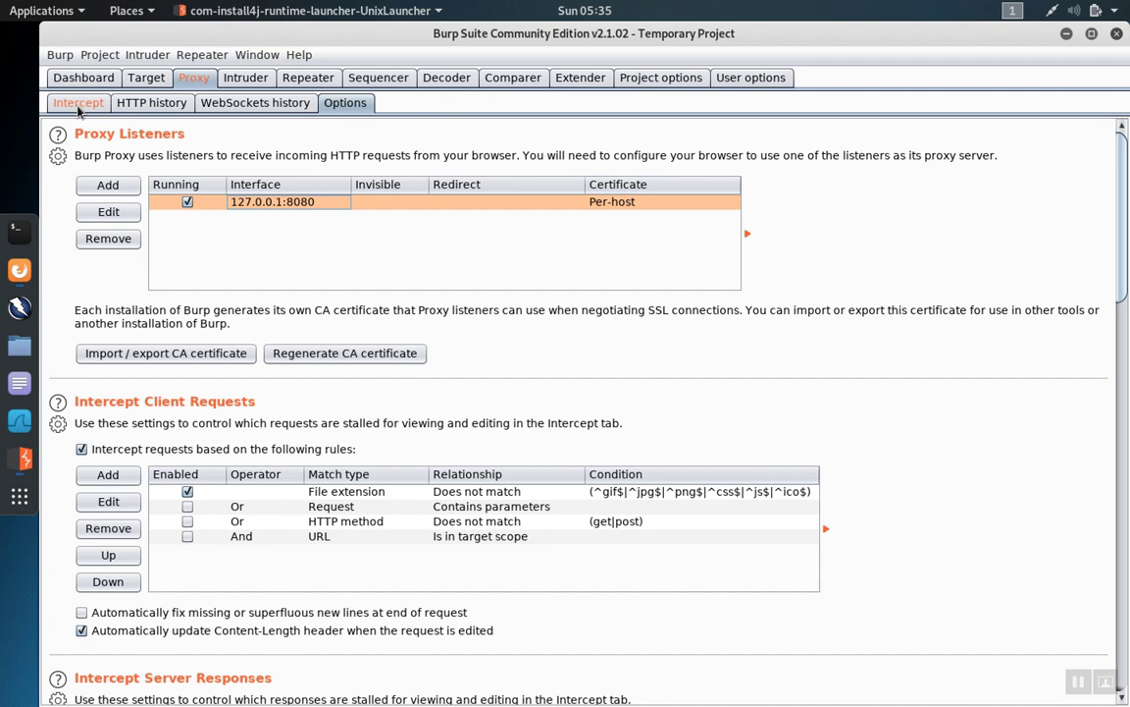
View the intercepted Mutillidae request, turn interception off to release it, and return to the page in Firefox.
{"action": "left_click", "coordinate": [77, 106]}
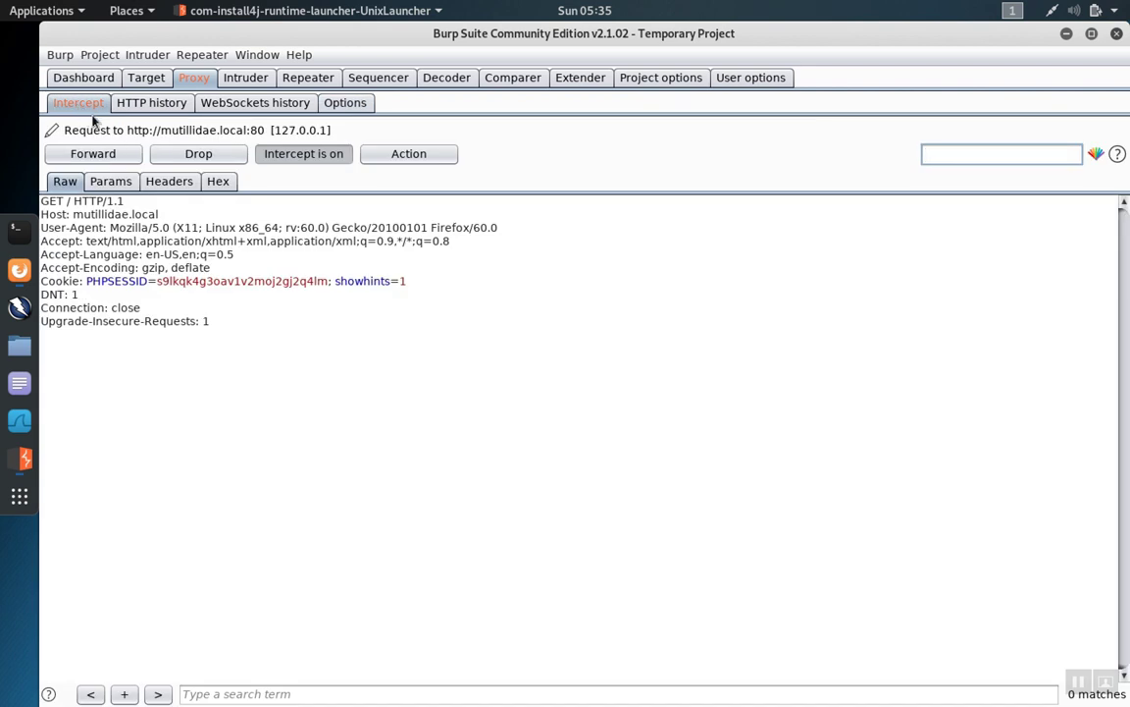
{"action": "left_click", "coordinate": [299, 155]}
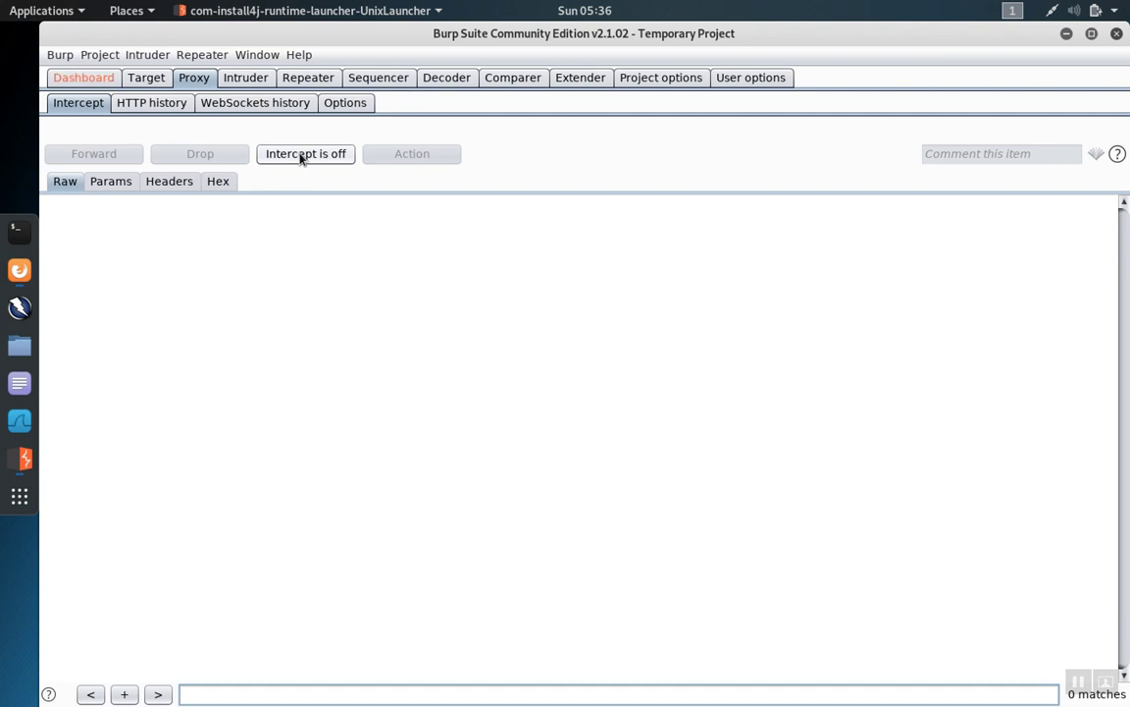
{"action": "key", "text": "alt+Tab"}
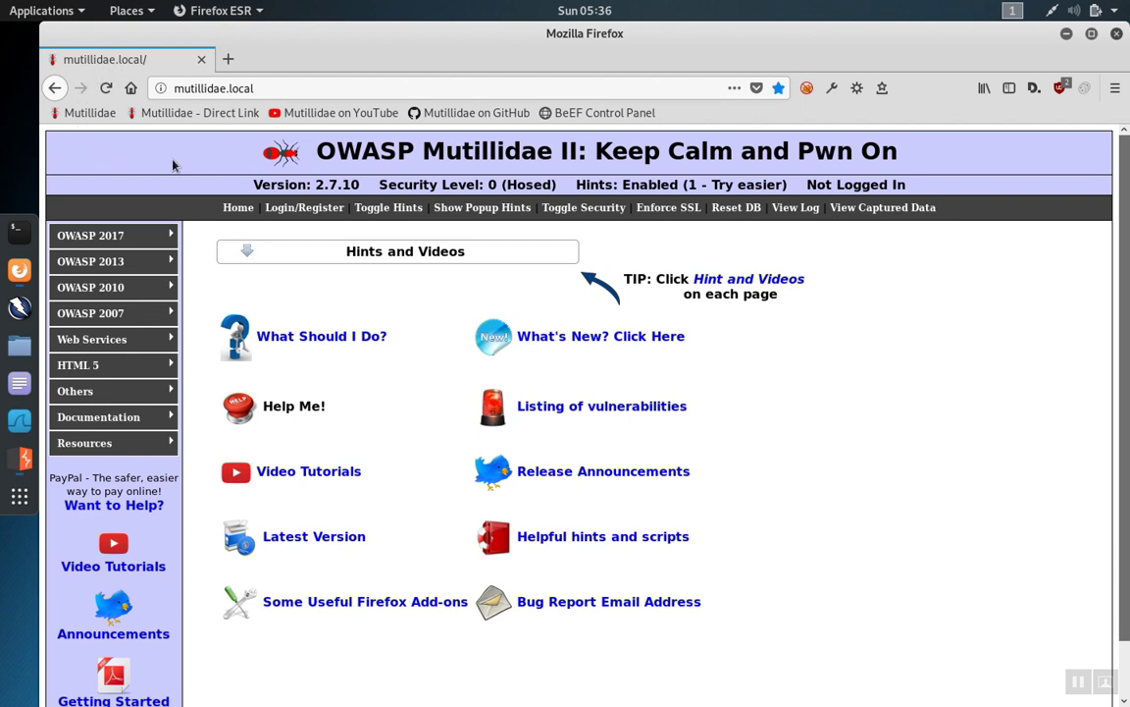
{"action": "key", "text": "alt+Tab"}
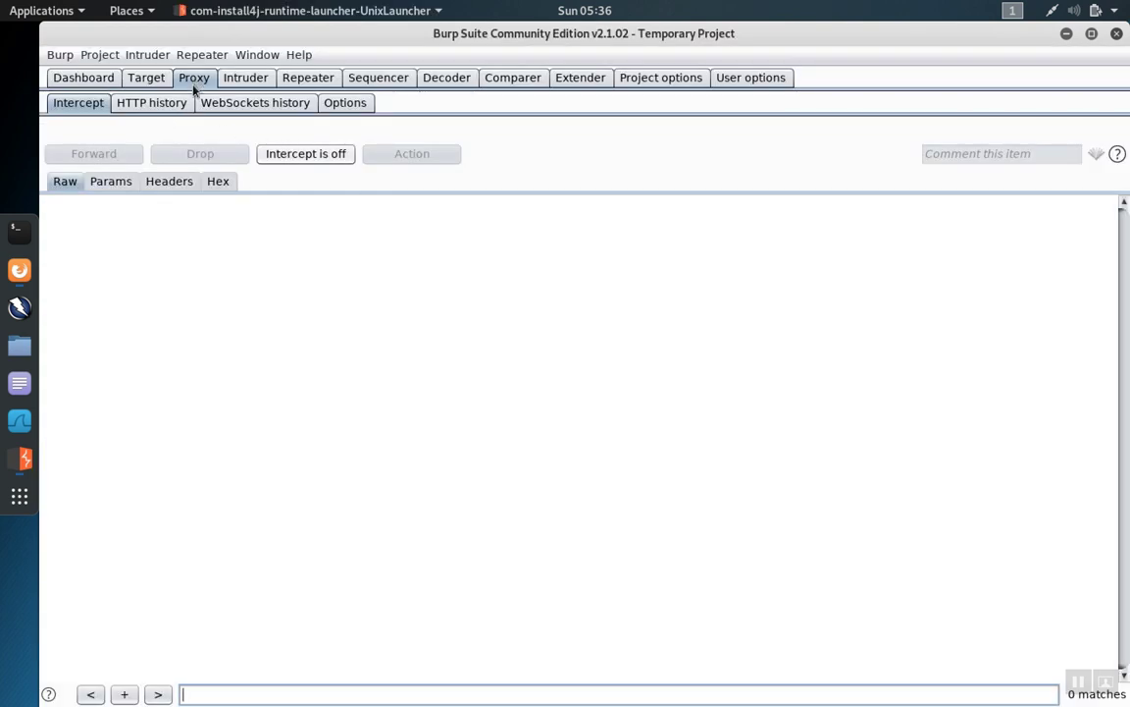
{"action": "left_click", "coordinate": [162, 109]}
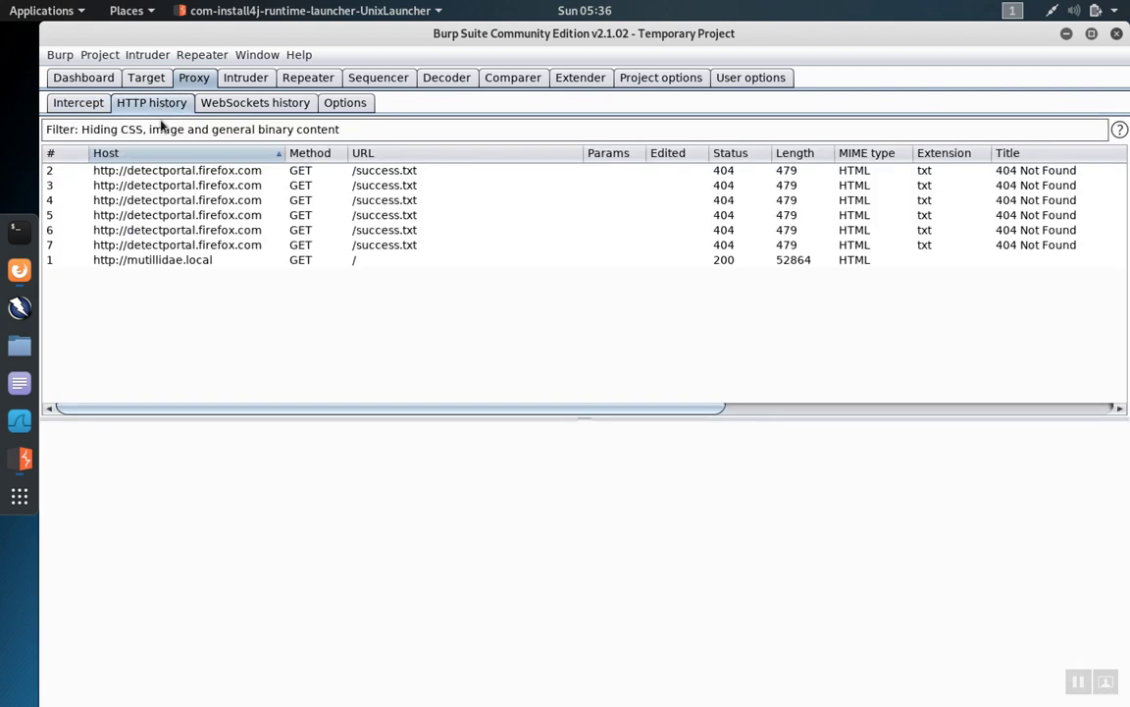
{"action": "left_click", "coordinate": [154, 263]}
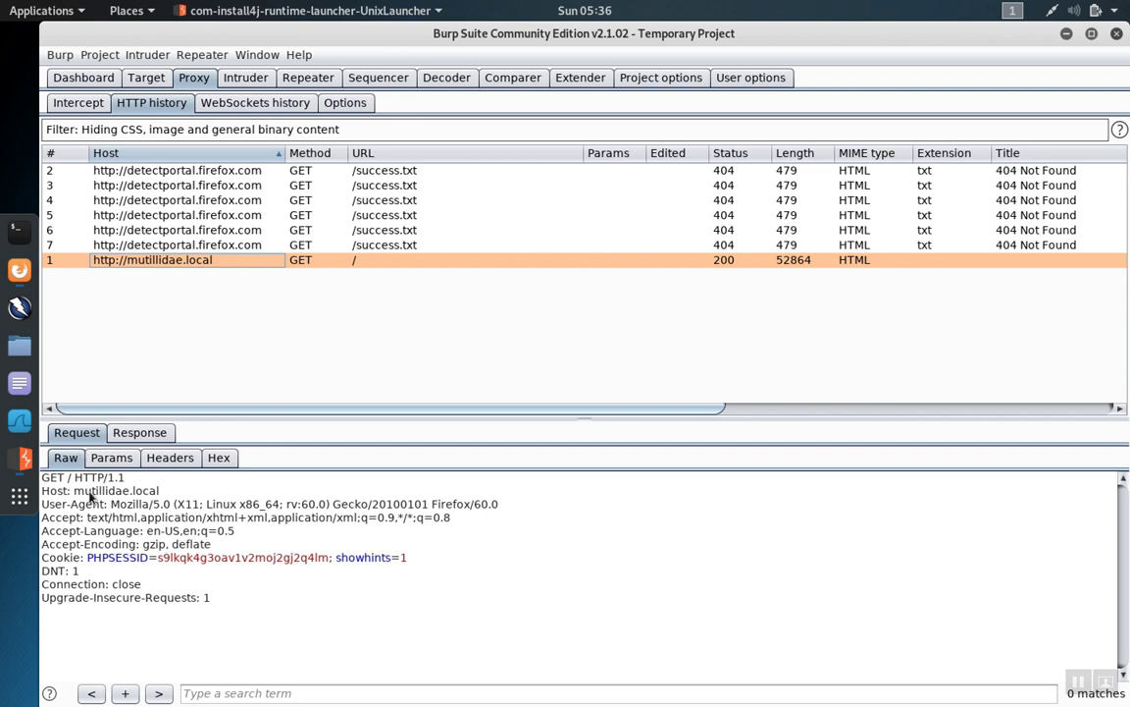
{"action": "left_click", "coordinate": [117, 433]}
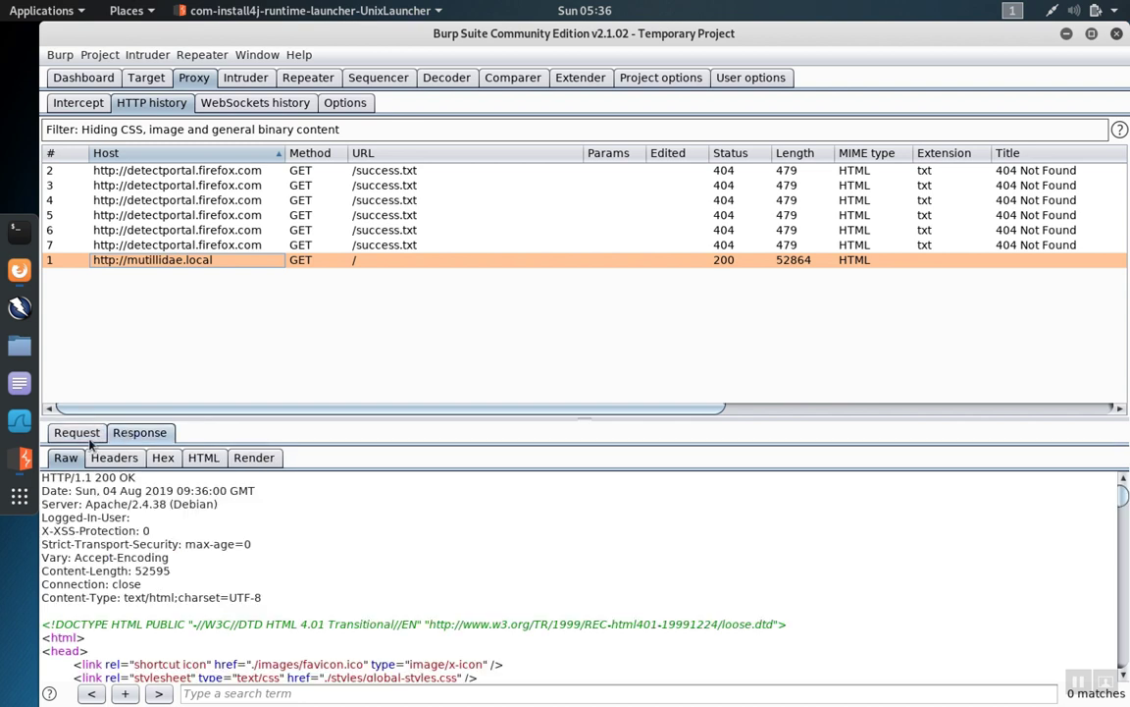
{"action": "left_click", "coordinate": [85, 433]}
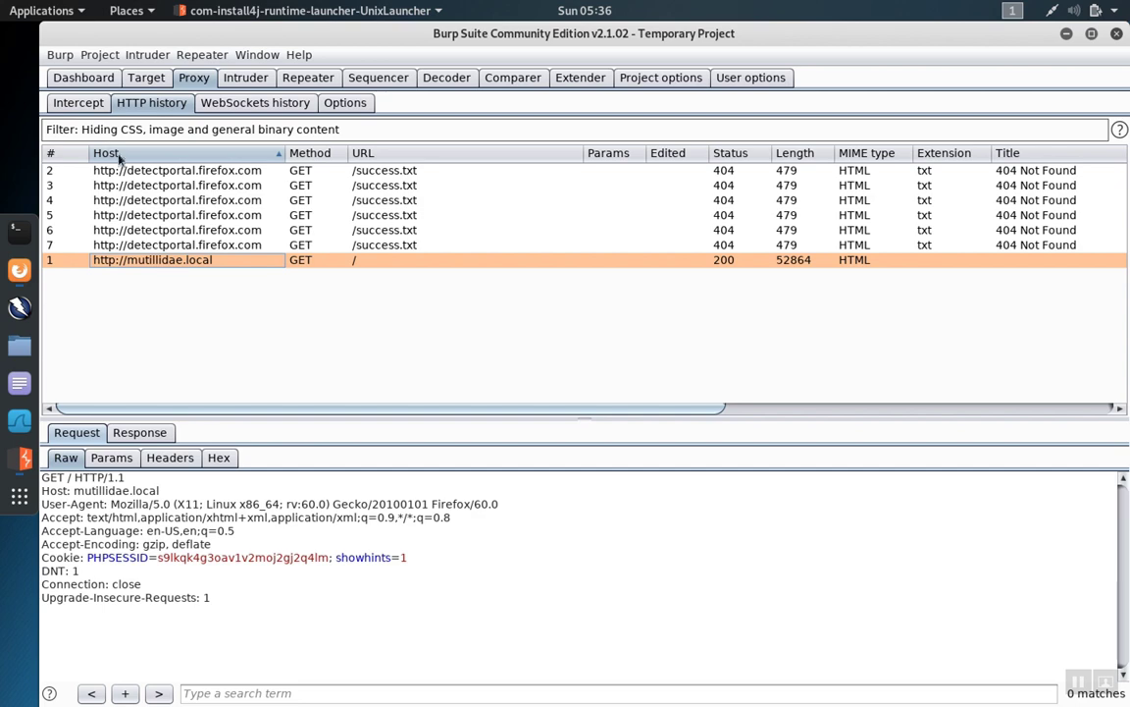
Turn interception on, request Mutillidae's Home page in Firefox, and view the captured request in Burp Suite.
{"action": "left_click", "coordinate": [94, 102]}
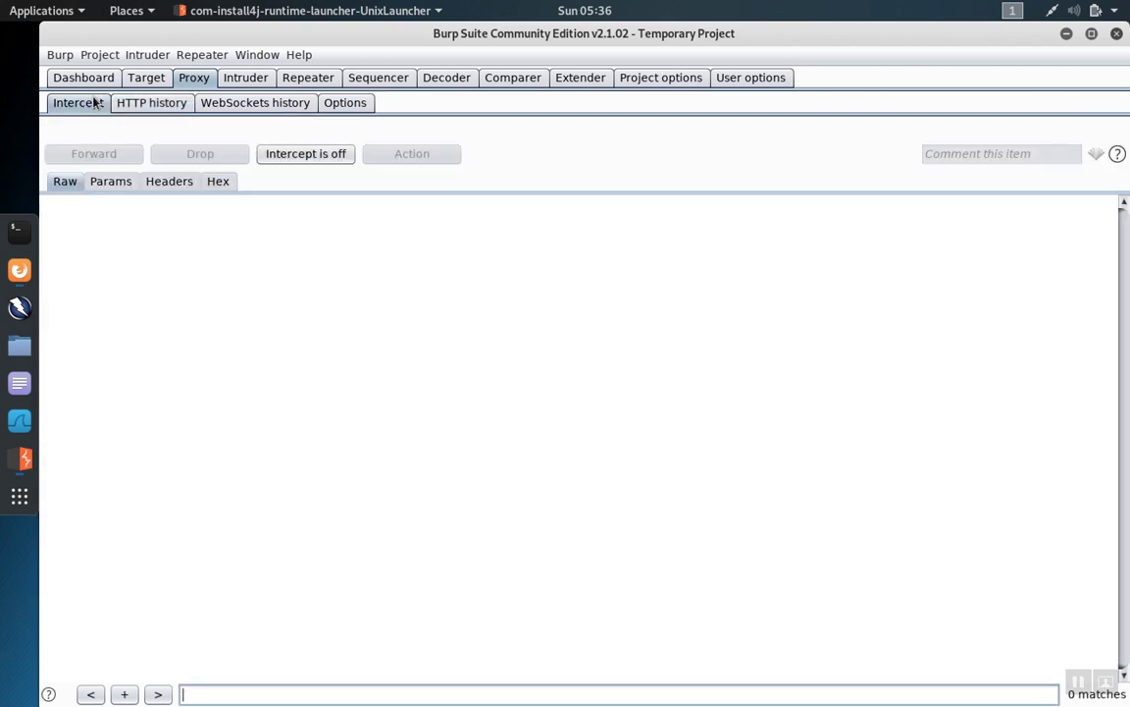
{"action": "left_click", "coordinate": [305, 154]}
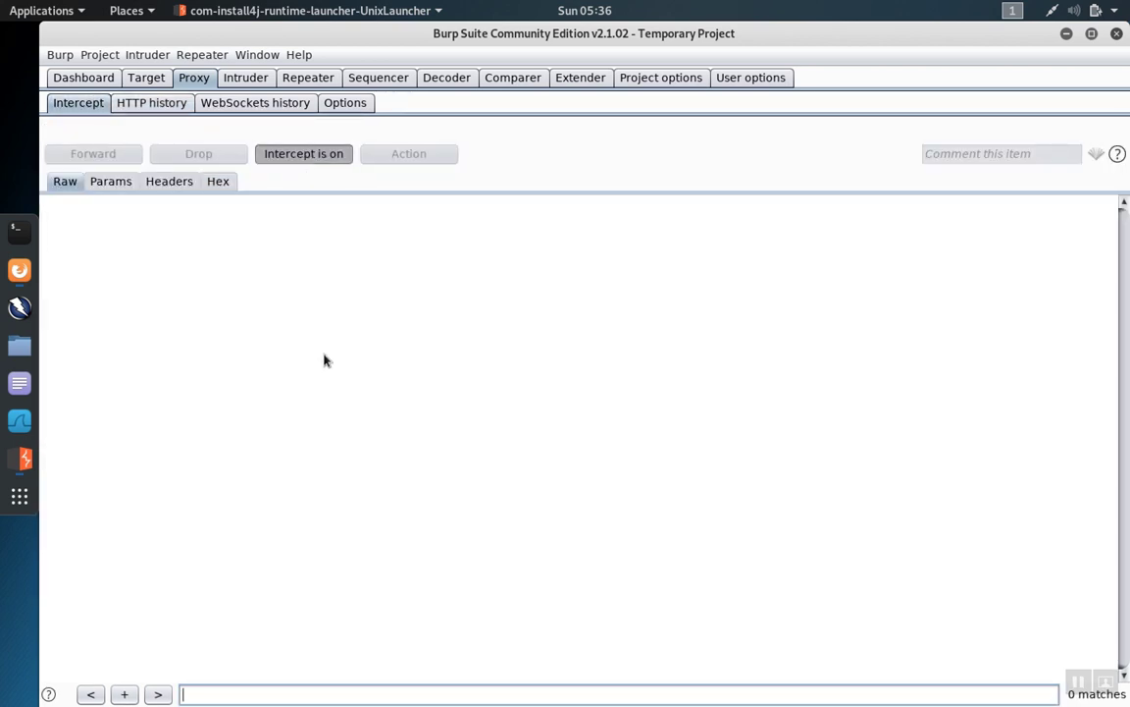
{"action": "key", "text": "alt+Tab"}
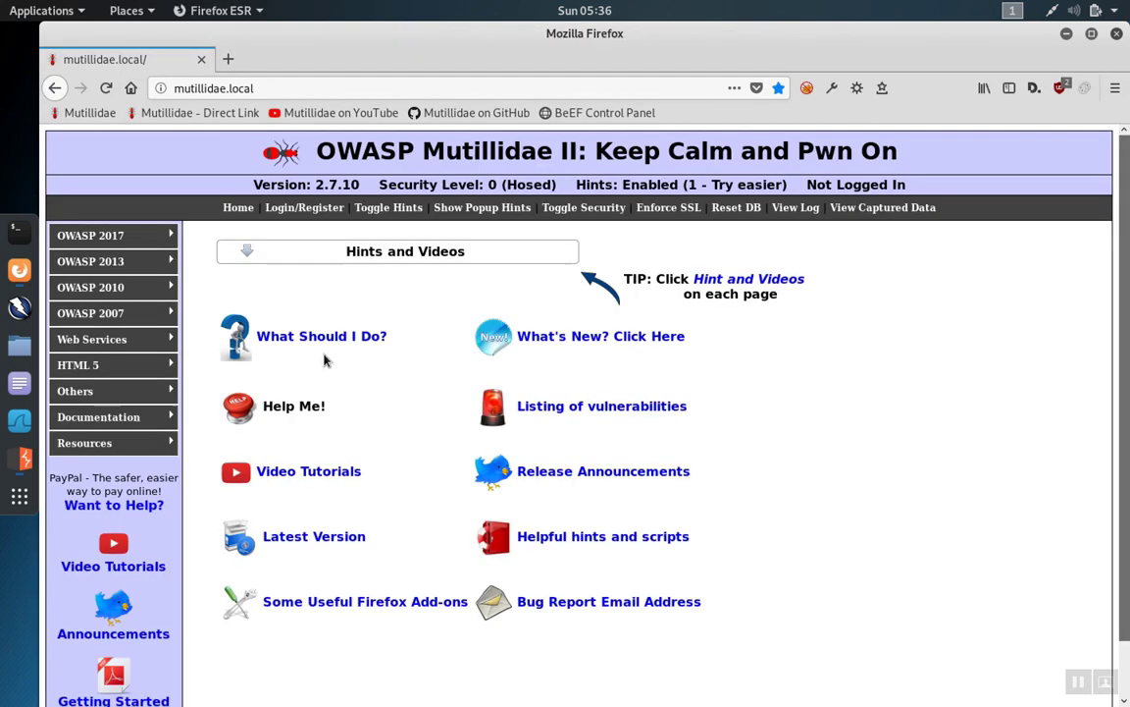
{"action": "left_click", "coordinate": [238, 210]}
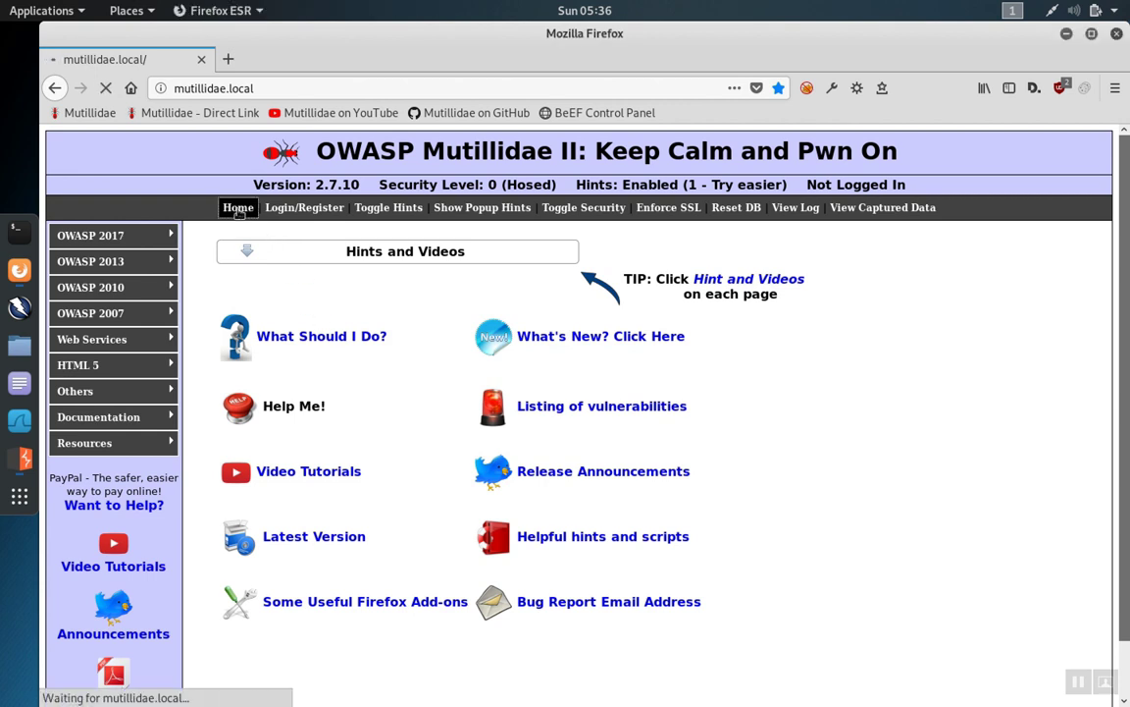
{"action": "key", "text": "alt+Tab"}
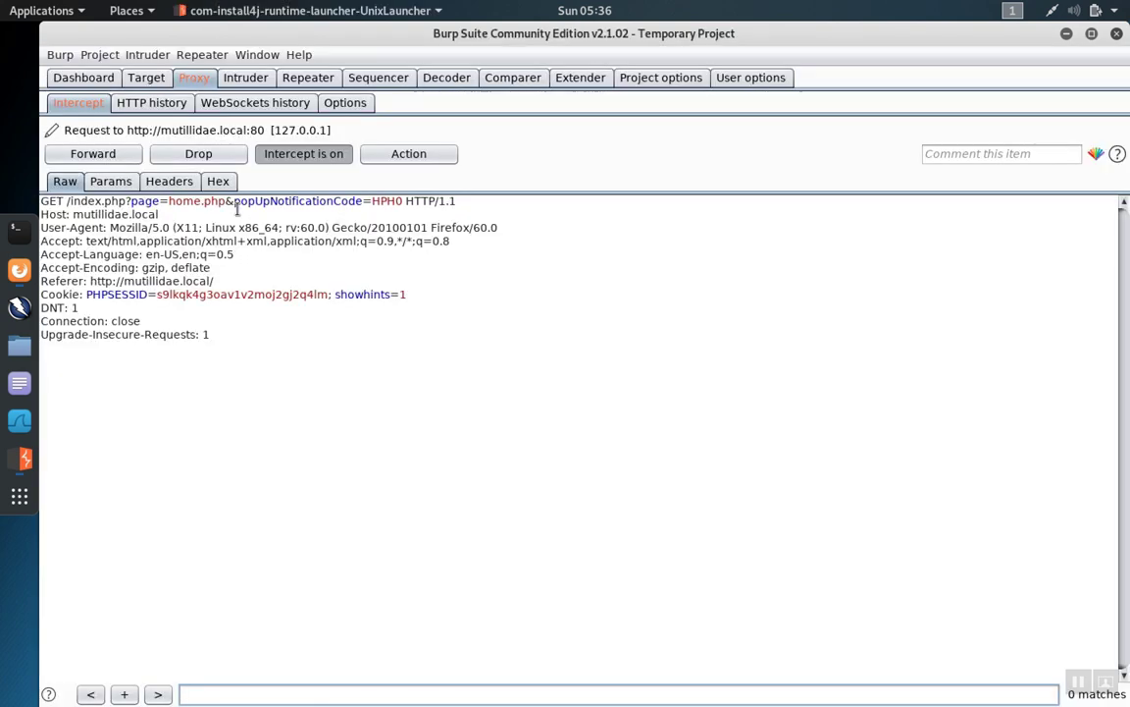